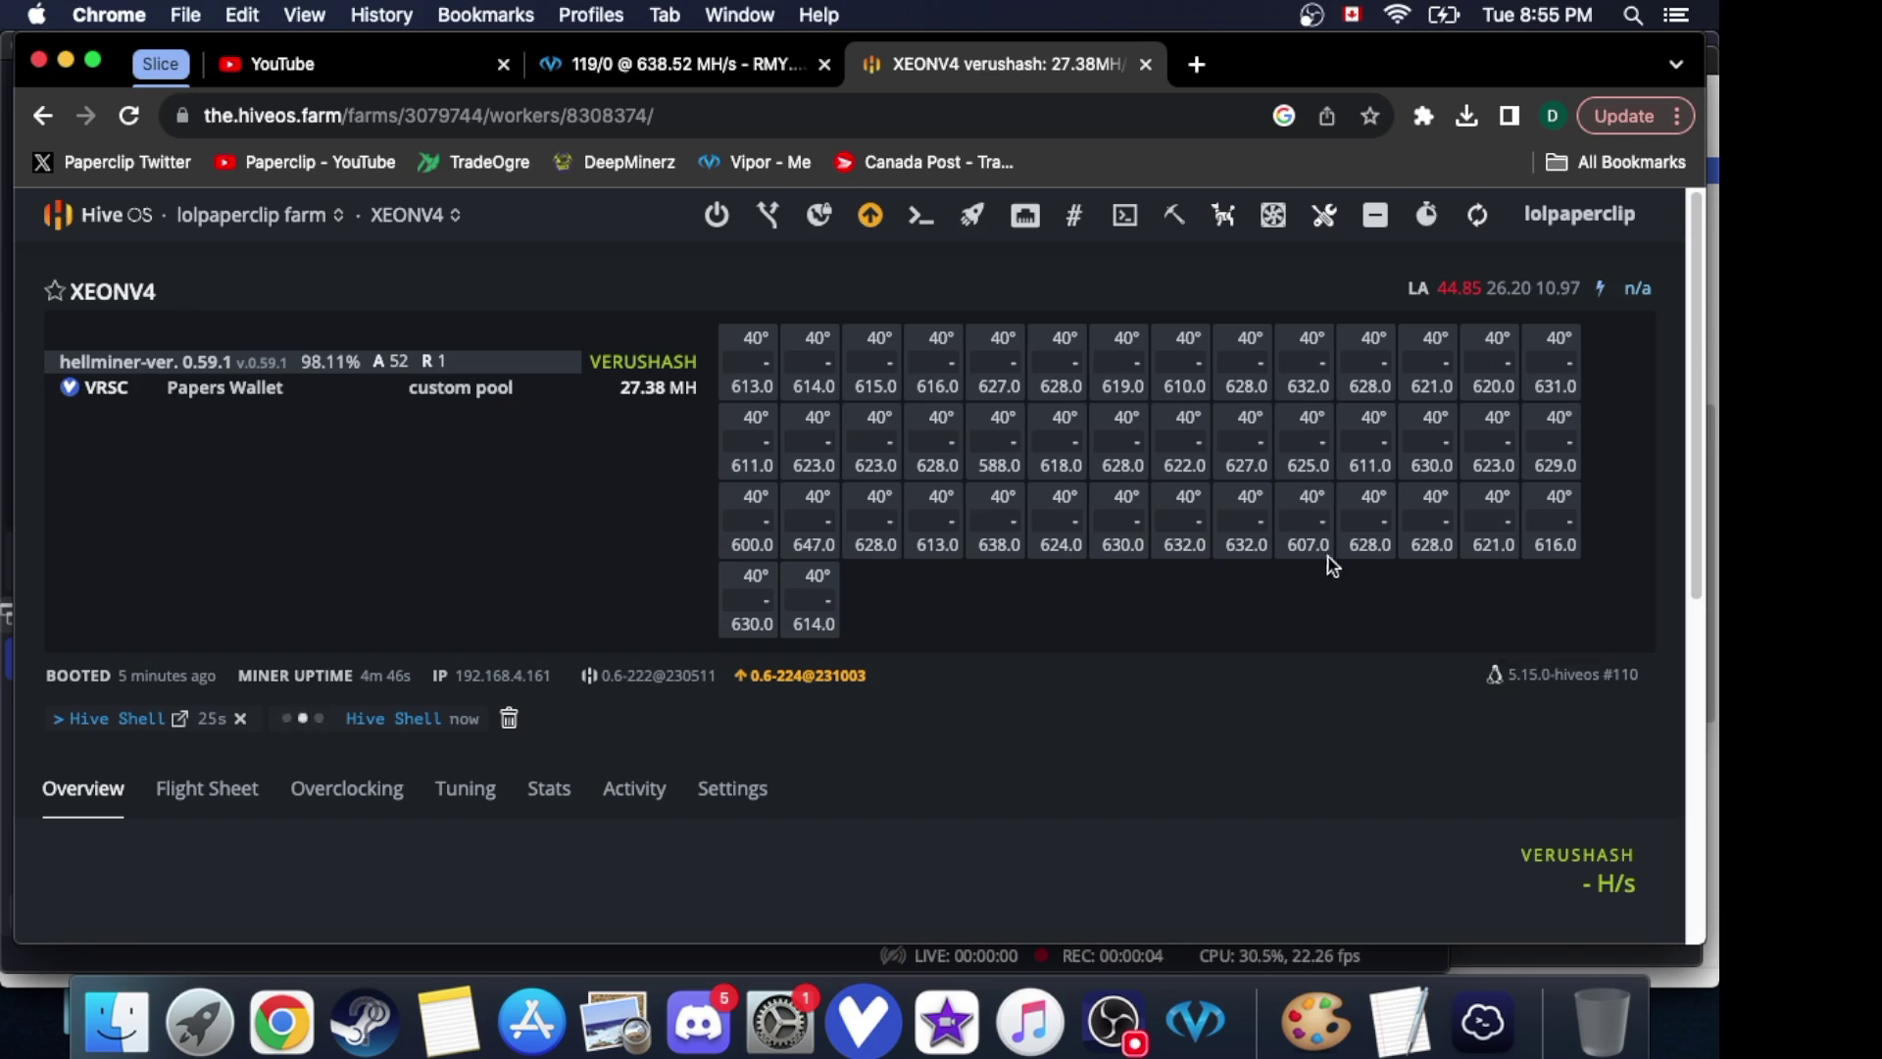
# Switch to the vipor.net tab to see the XEONV4 pool hashrate chart.
pyautogui.click(683, 65)
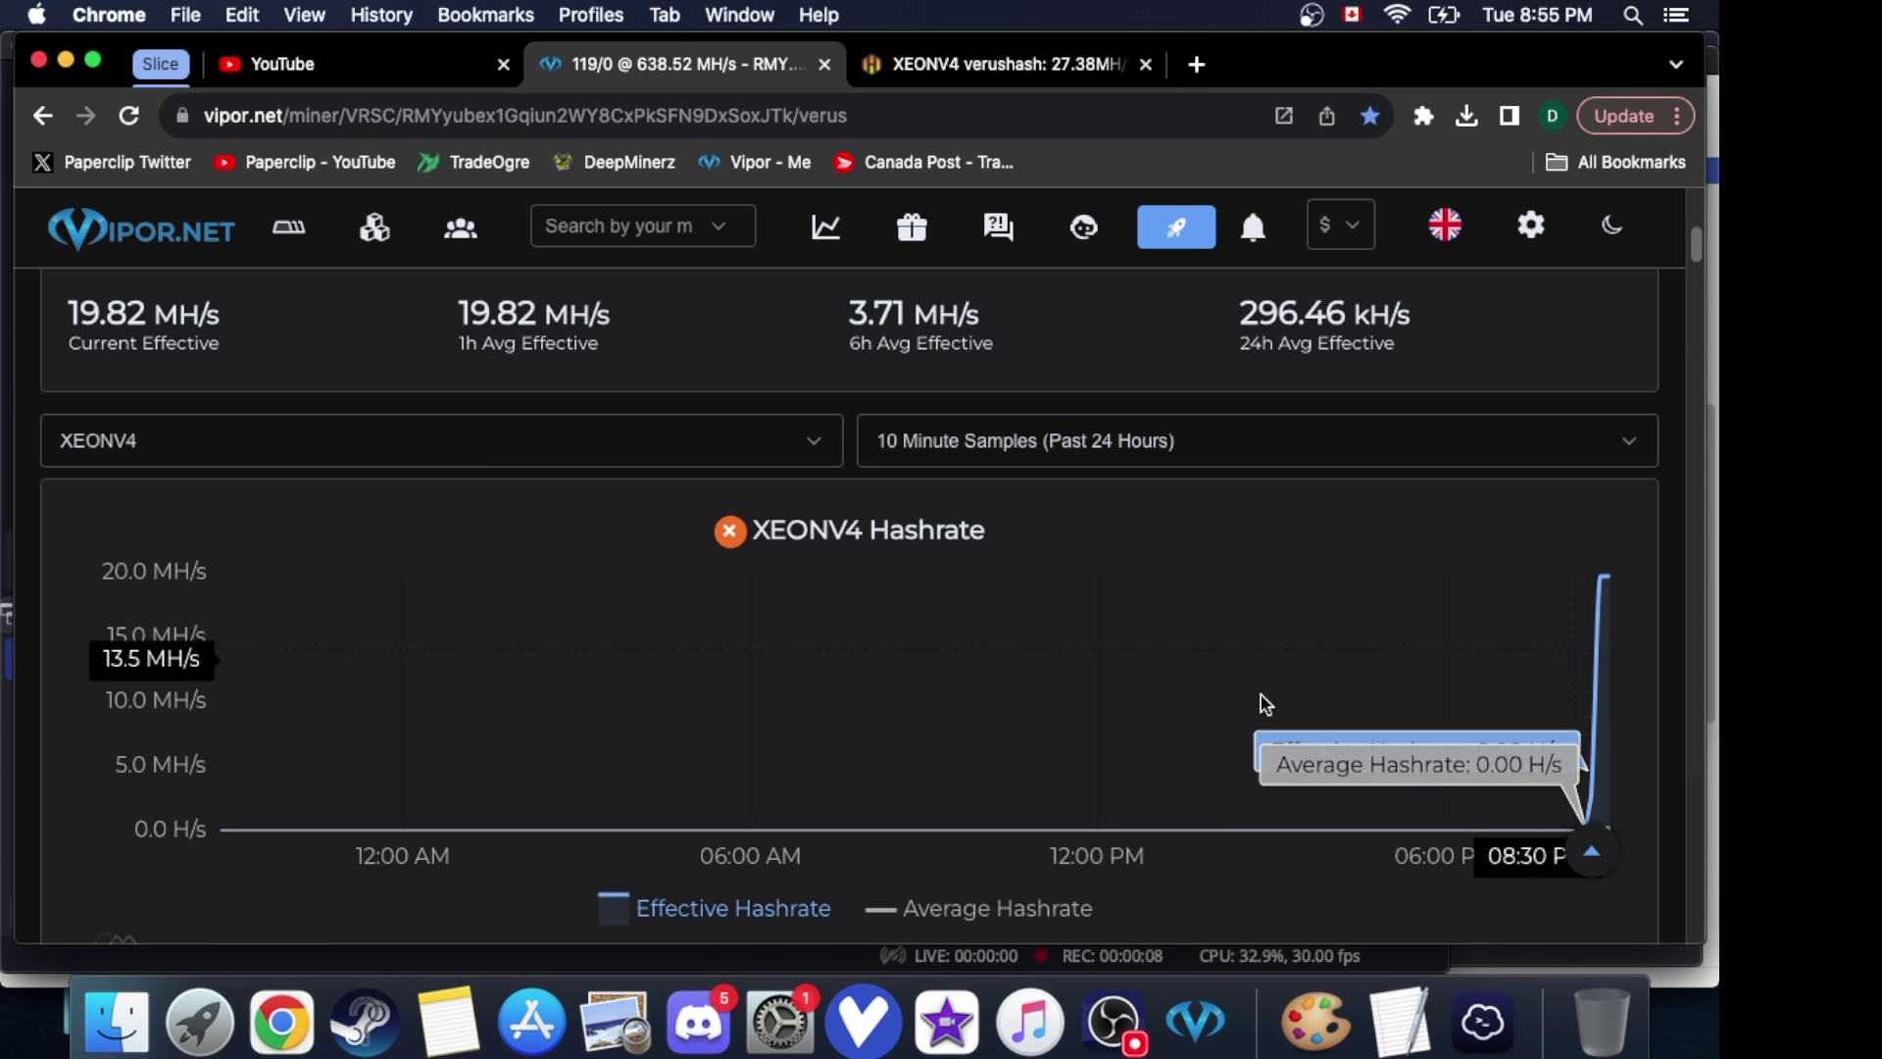
# Revisit the HiveOS worker stats, then bring up the Verus Coin mining calculator page.
pyautogui.click(1036, 68)
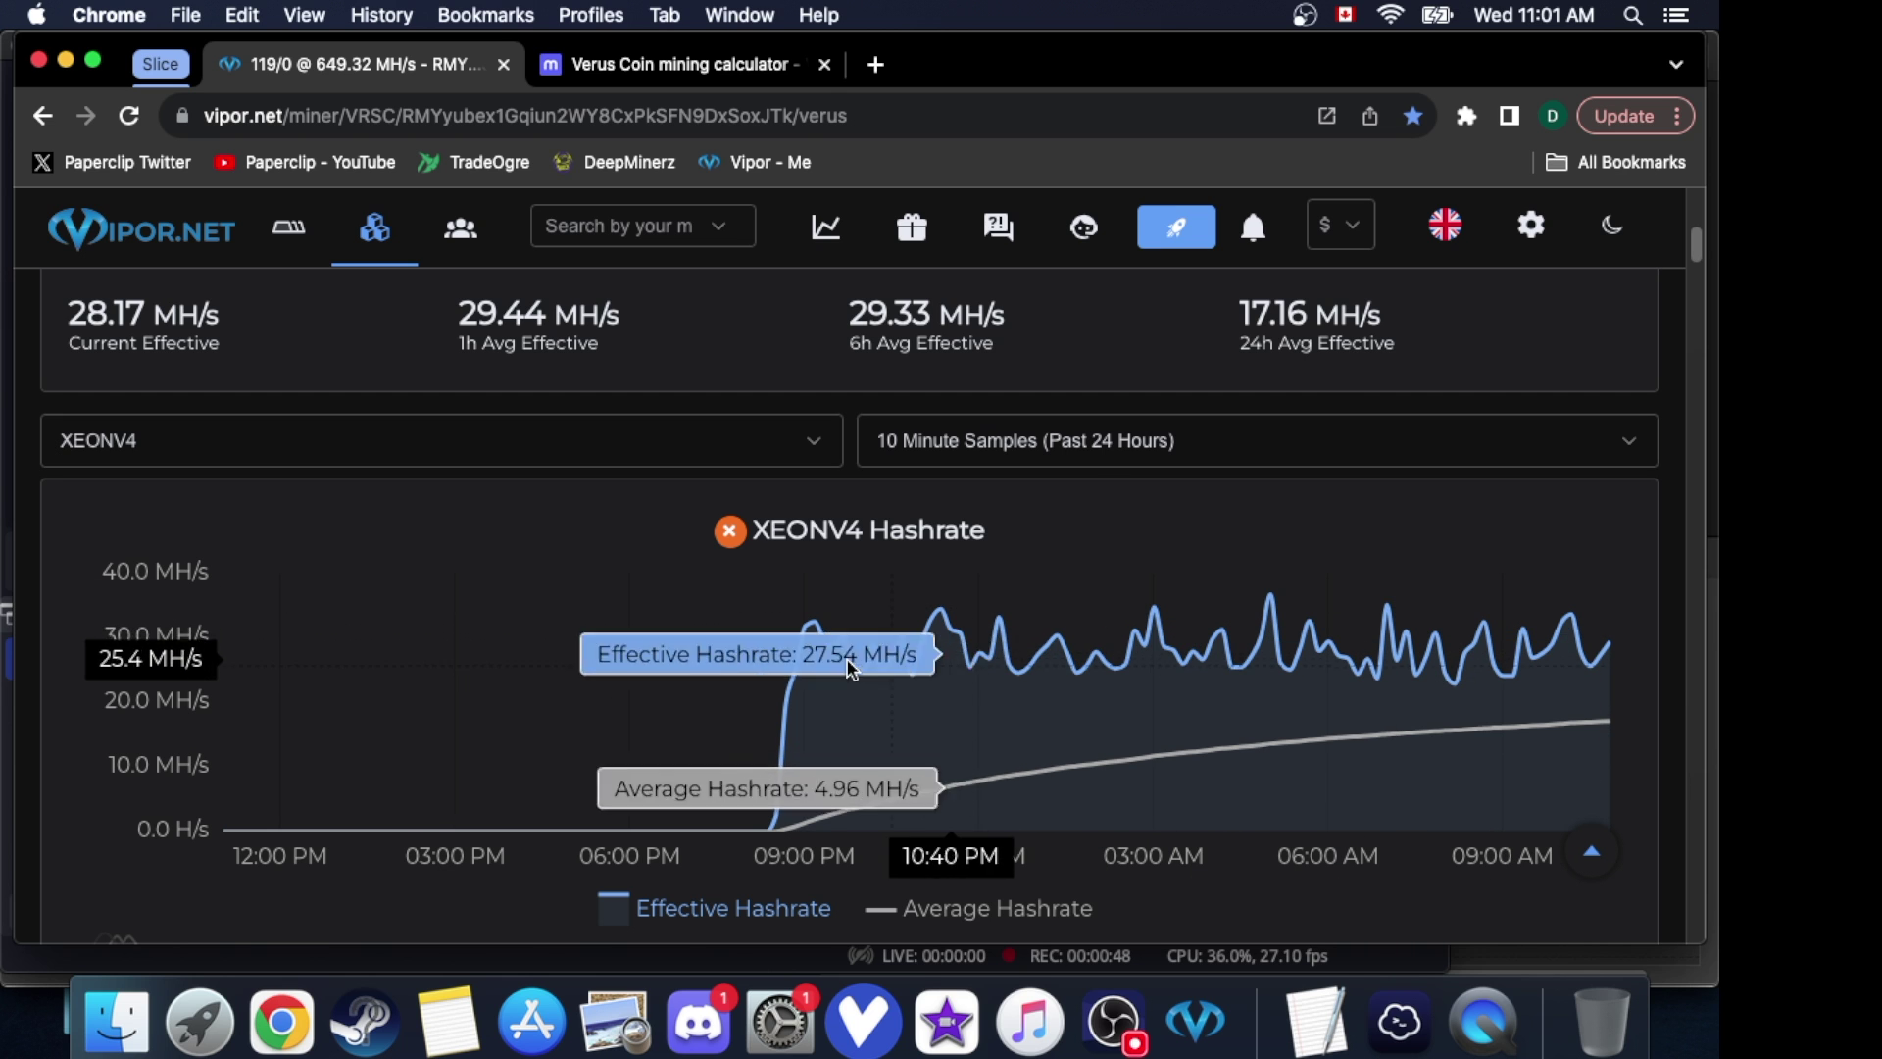
pyautogui.click(722, 64)
pyautogui.scroll(-1, 1521, 344)
pyautogui.scroll(-3, 1582, 316)
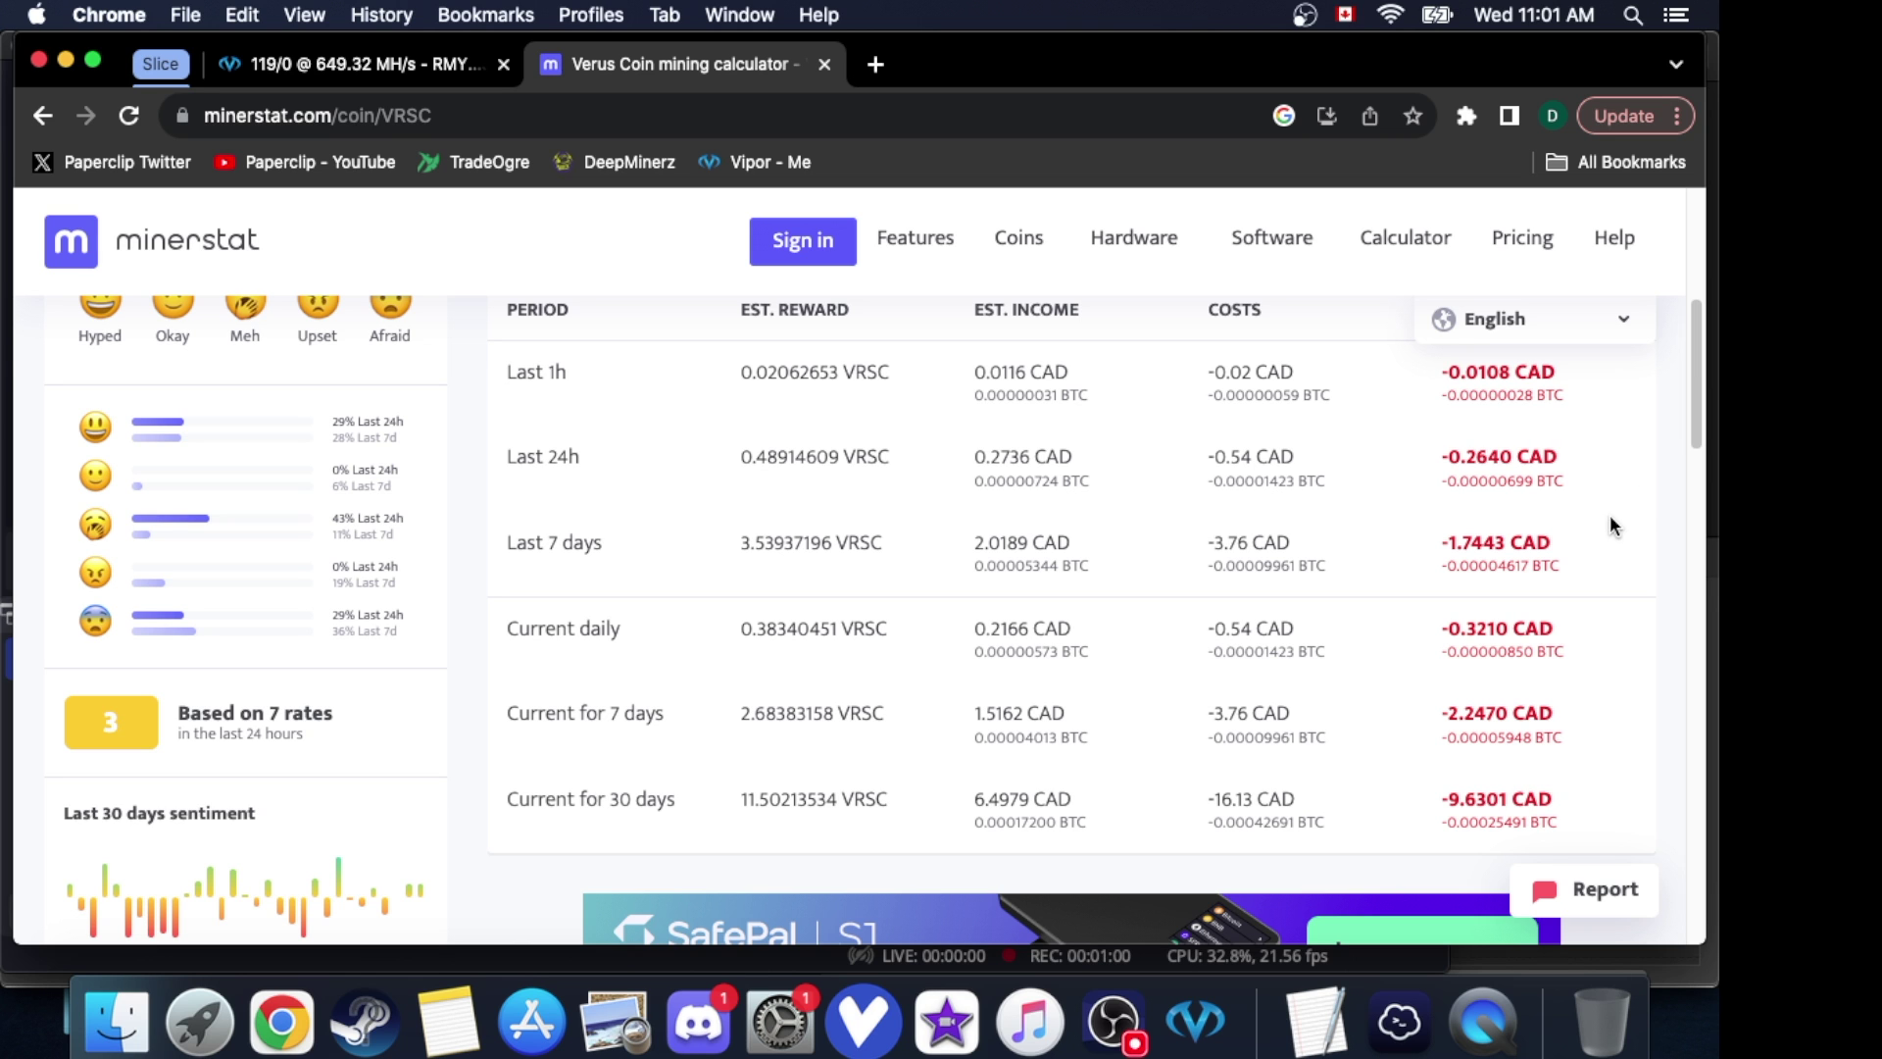
pyautogui.scroll(1, 1582, 498)
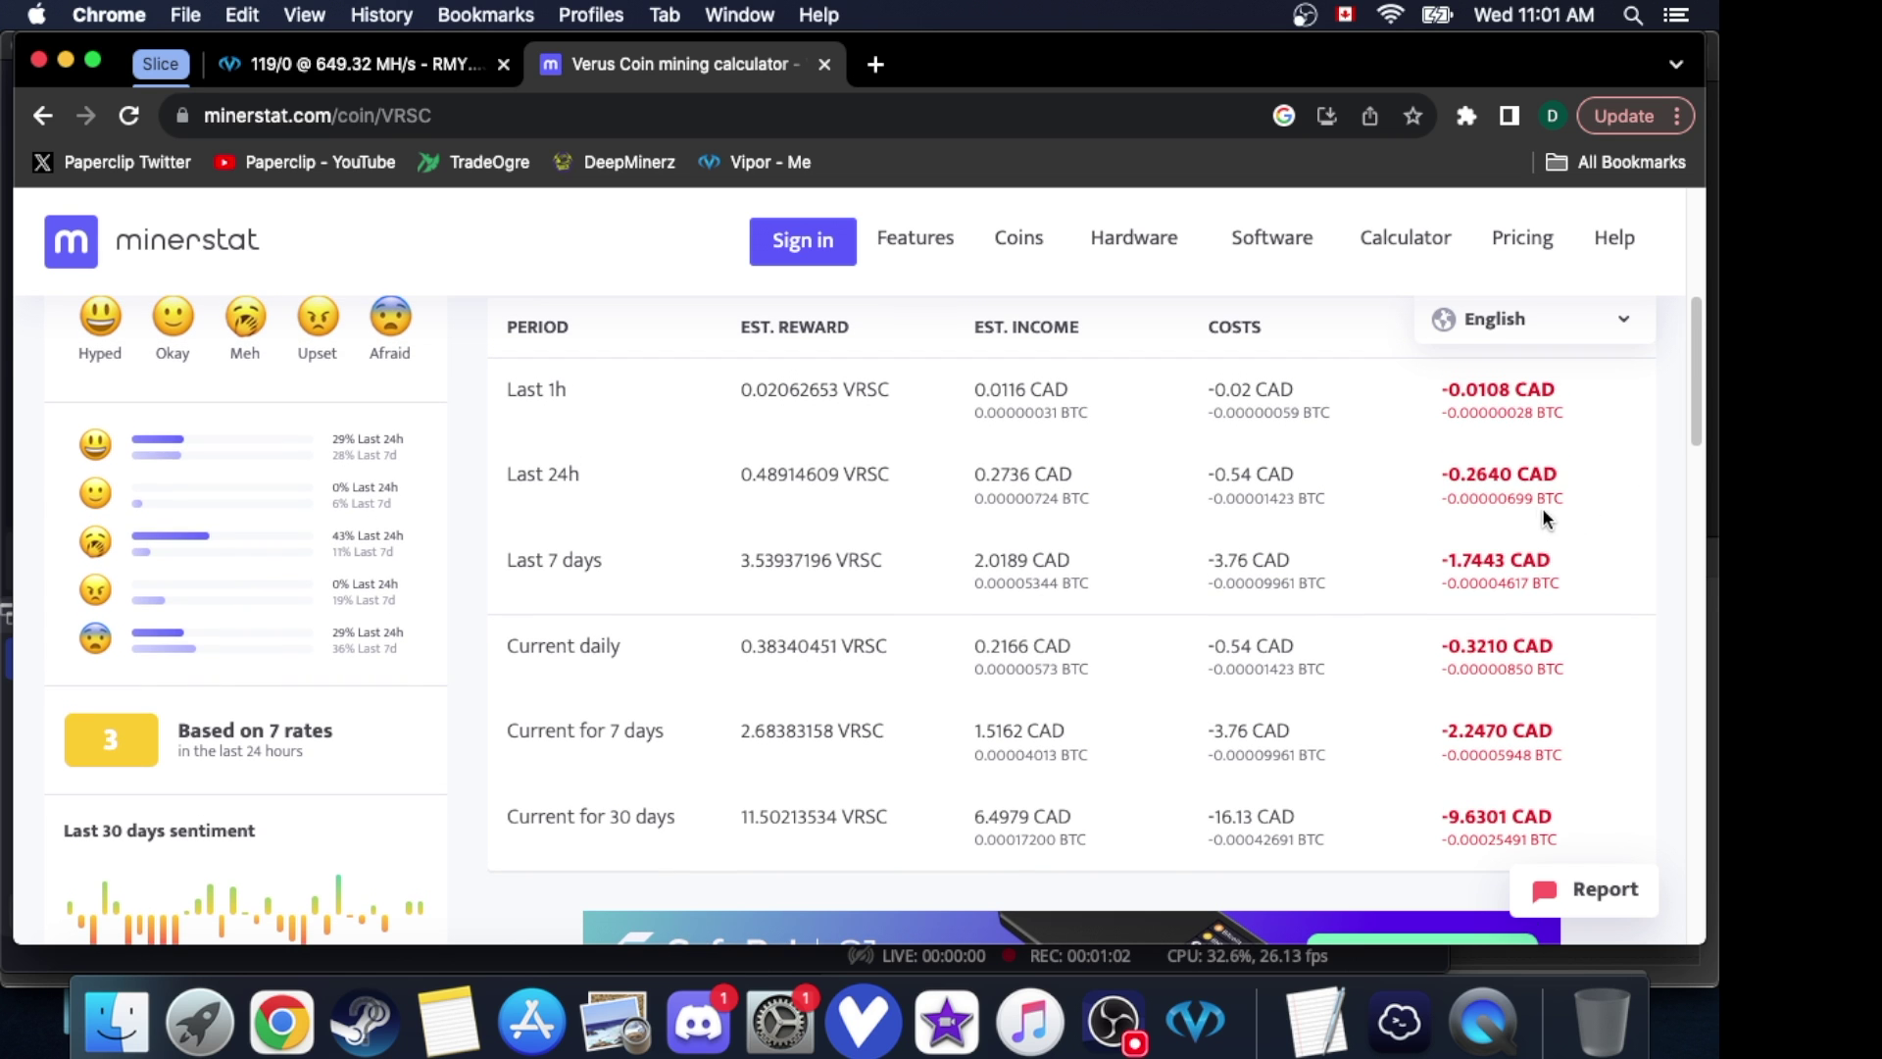
pyautogui.scroll(1, 1496, 501)
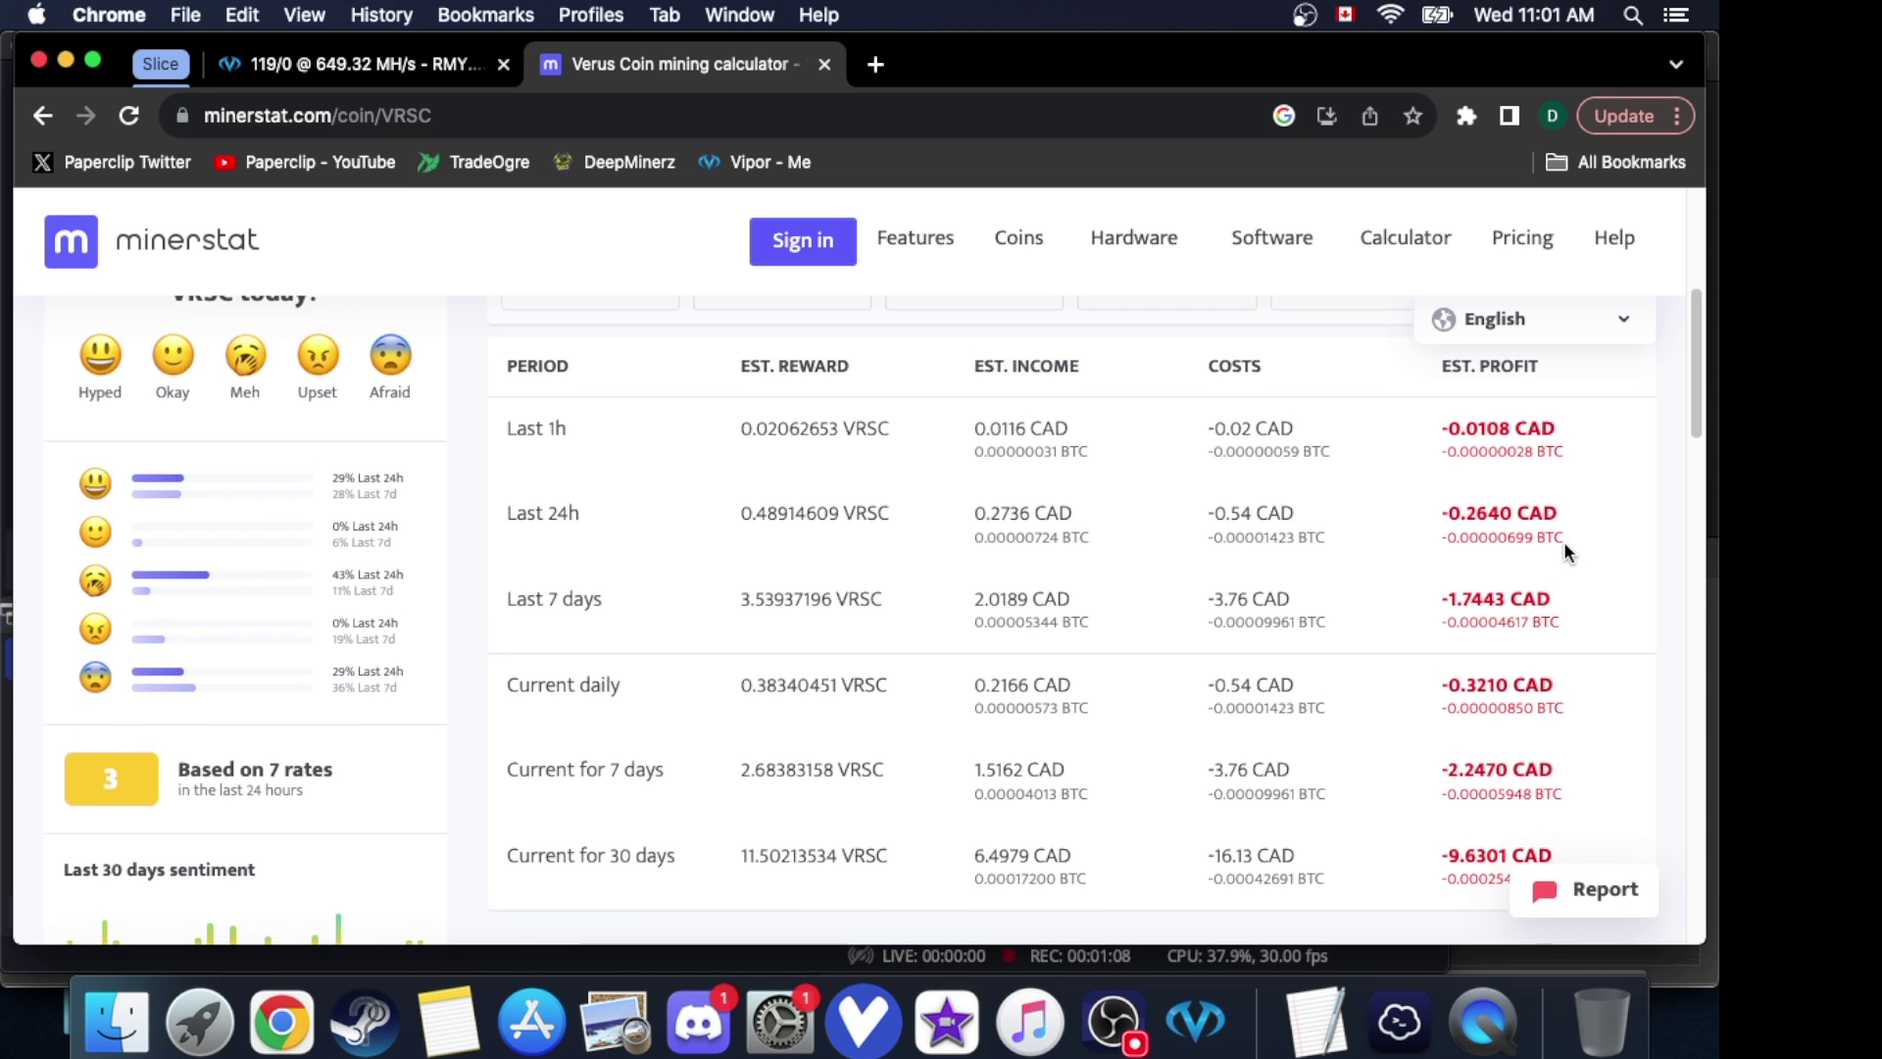
pyautogui.scroll(5, 1566, 541)
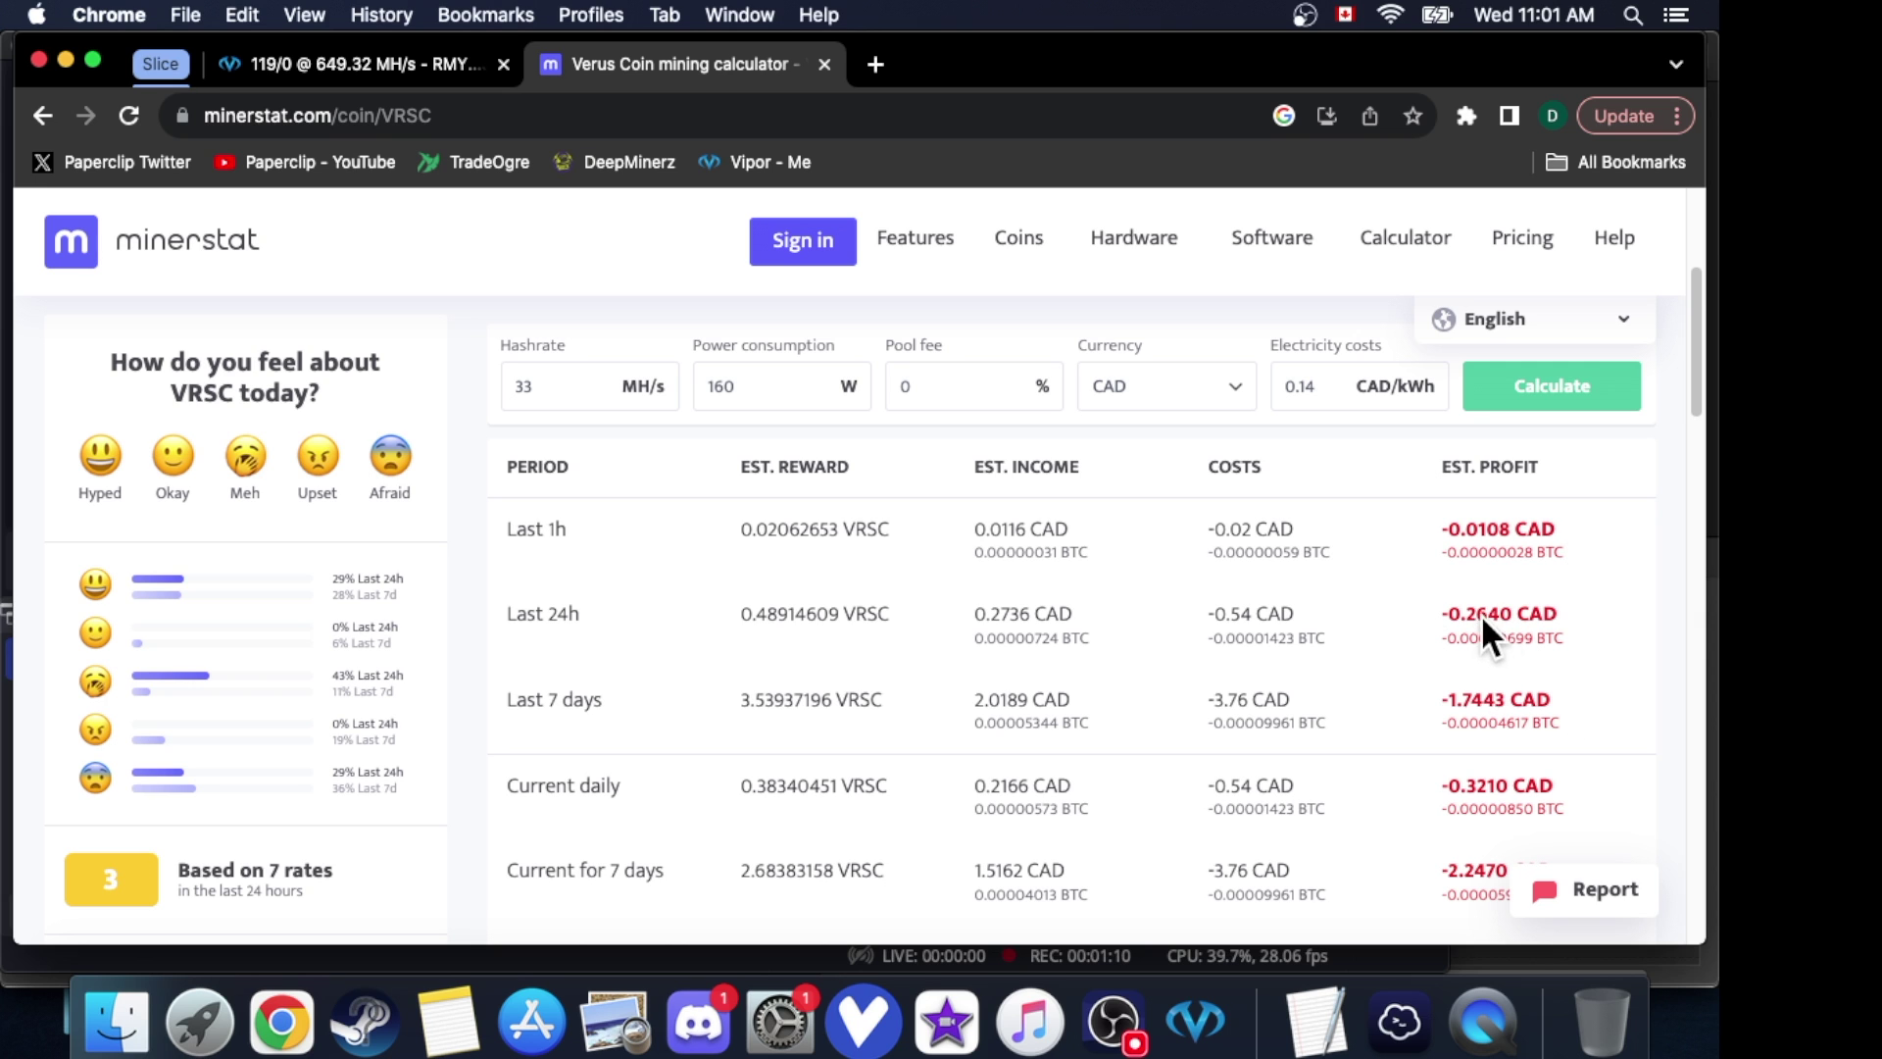